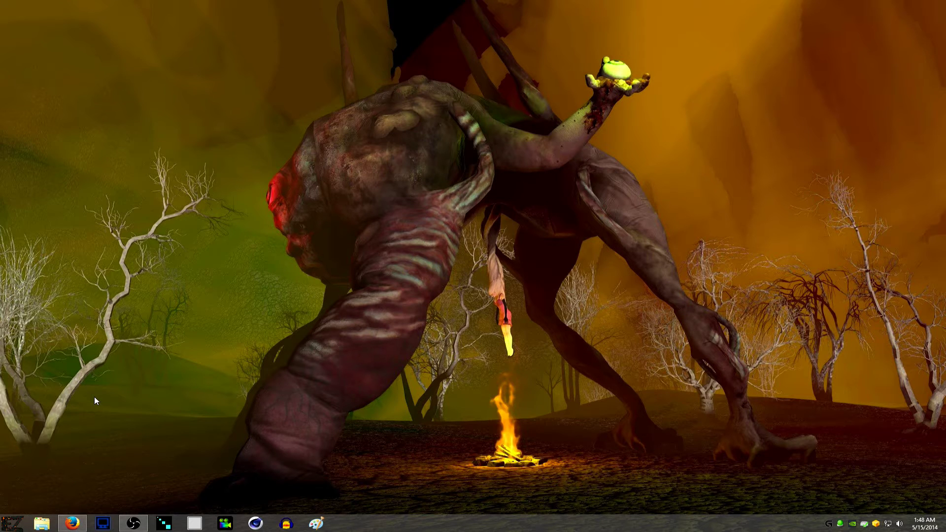
- Scroll the Keyboard 200 page to the top, select the $10.99 price, then launch Logitech Gaming Software
click(74, 521)
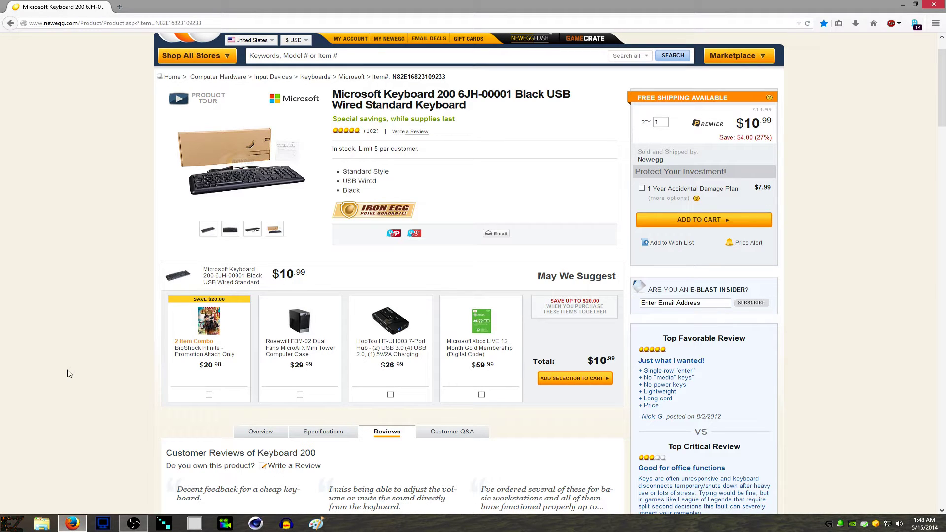
scroll(69, 374, up, 2)
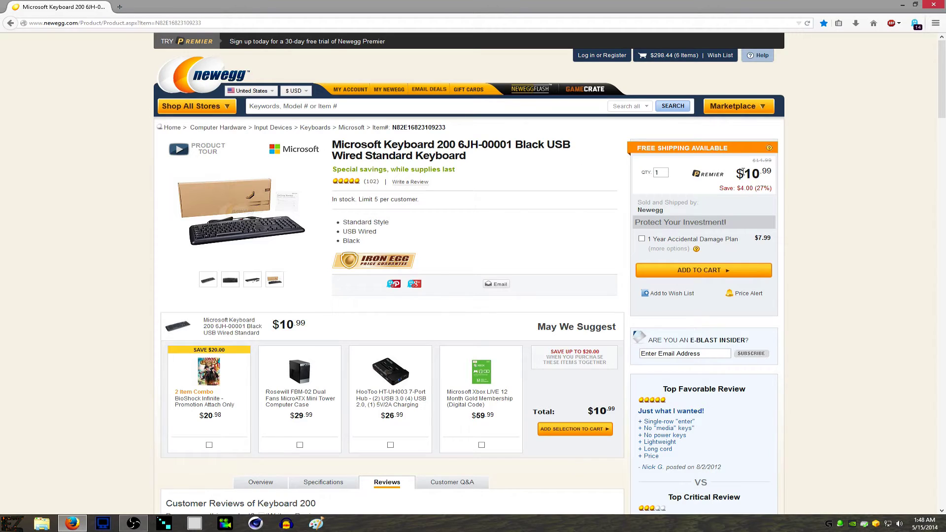
drag(744, 174, 773, 173)
key(ctrl+c)
click(831, 526)
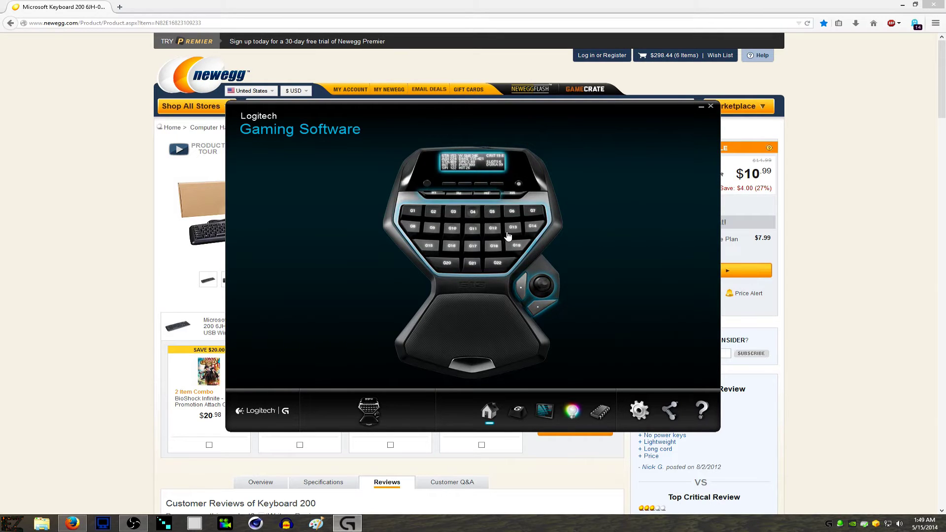
- Close Logitech Gaming Software after viewing the G13 keypad, returning to the Newegg page
click(711, 106)
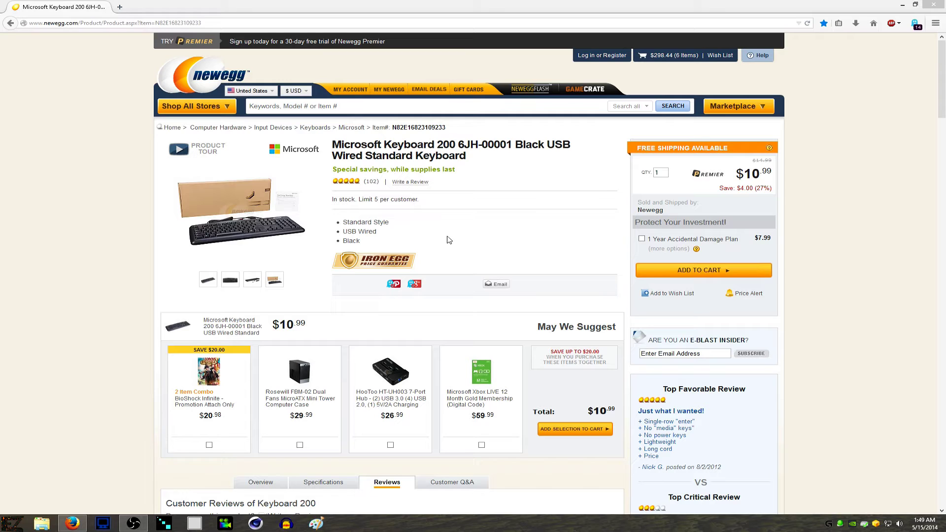
- Highlight the review Cons line about the keyboard sleeping every 5 seconds in Windows 8.1, then return to the top
click(97, 239)
scroll(153, 240, down, 5)
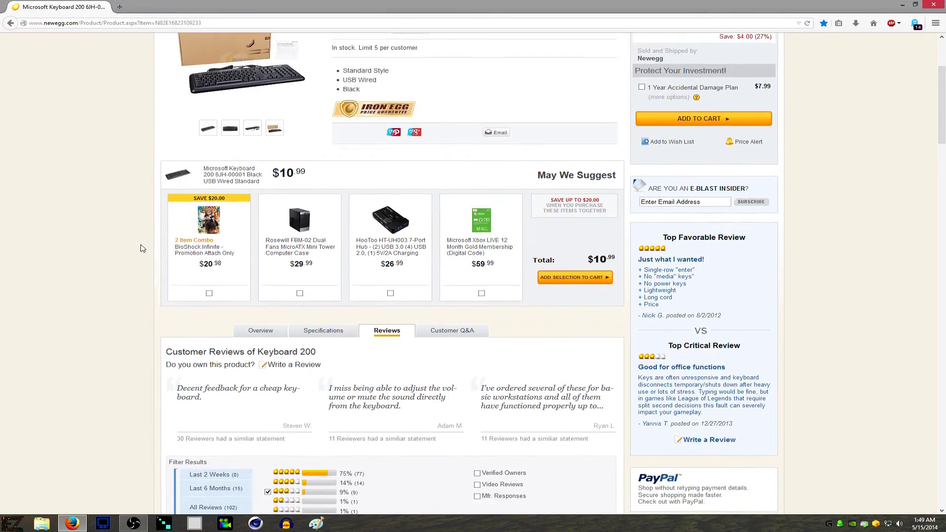
scroll(143, 248, down, 4)
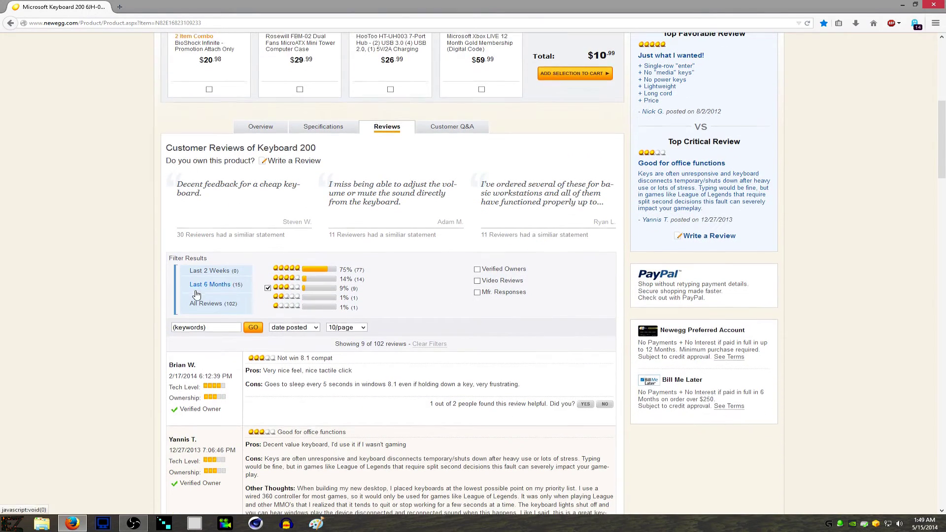
scroll(196, 294, down, 1)
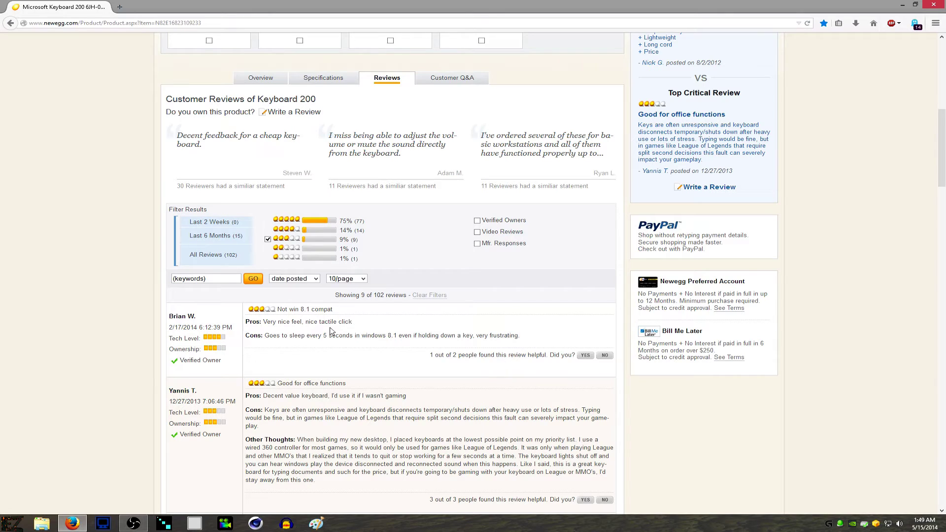
drag(265, 336, 523, 340)
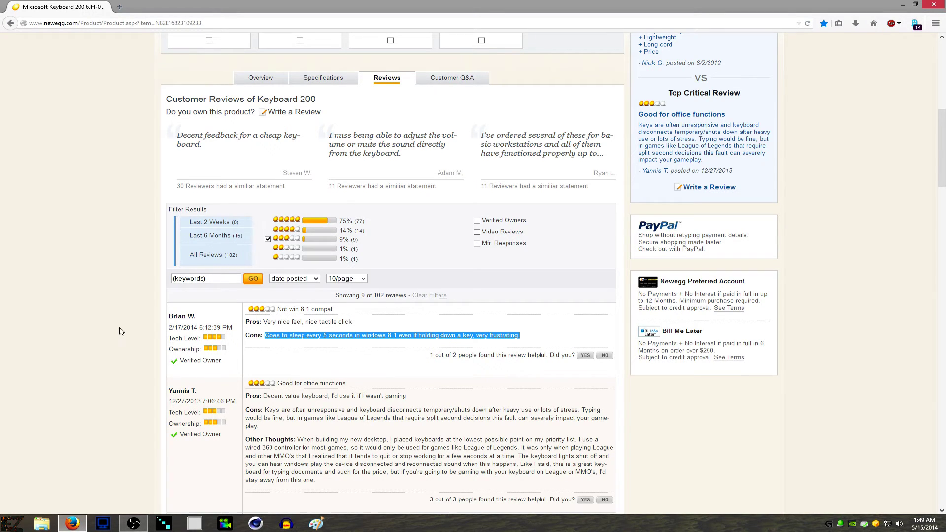
scroll(125, 333, up, 2)
scroll(125, 333, up, 2)
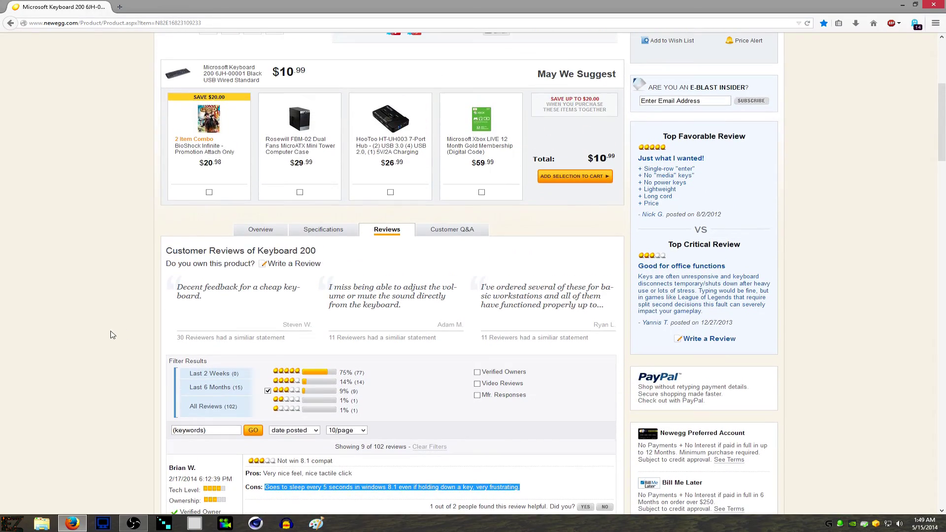
scroll(112, 336, up, 3)
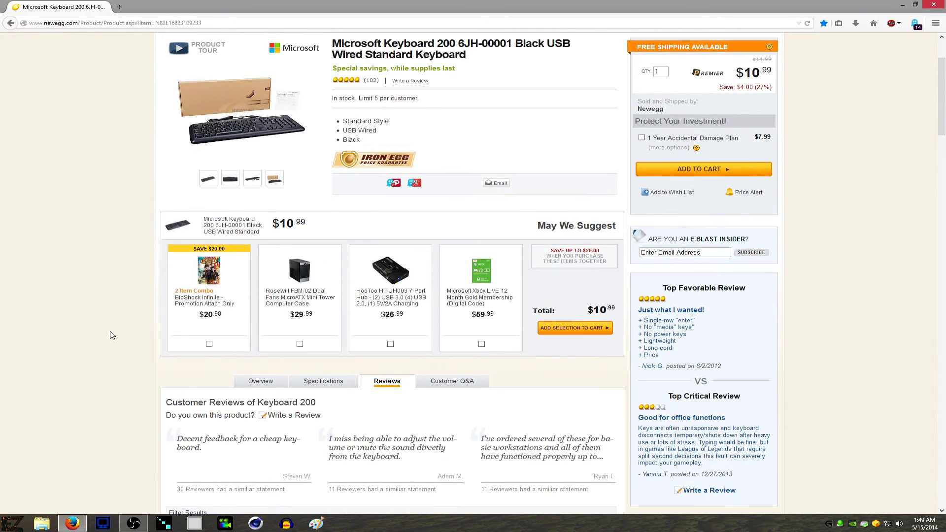
scroll(113, 336, up, 2)
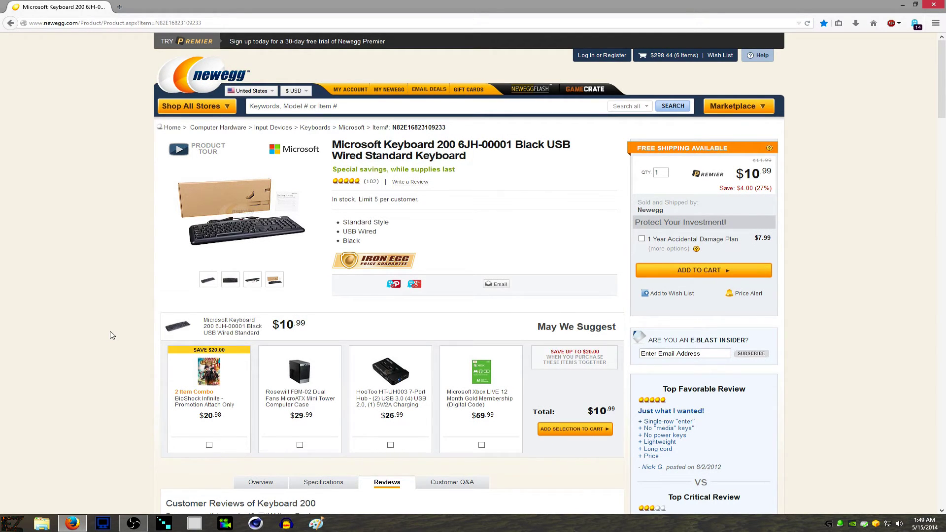
key(super+Pause)
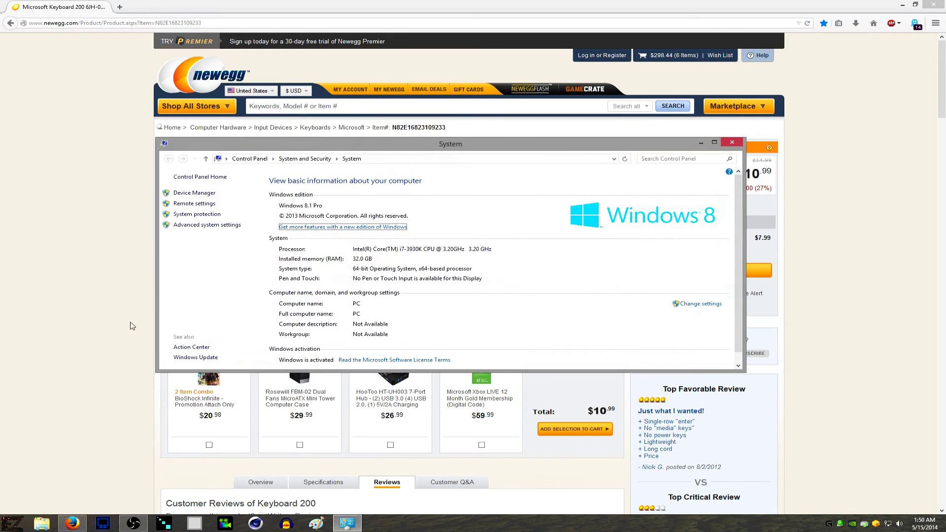
click(197, 197)
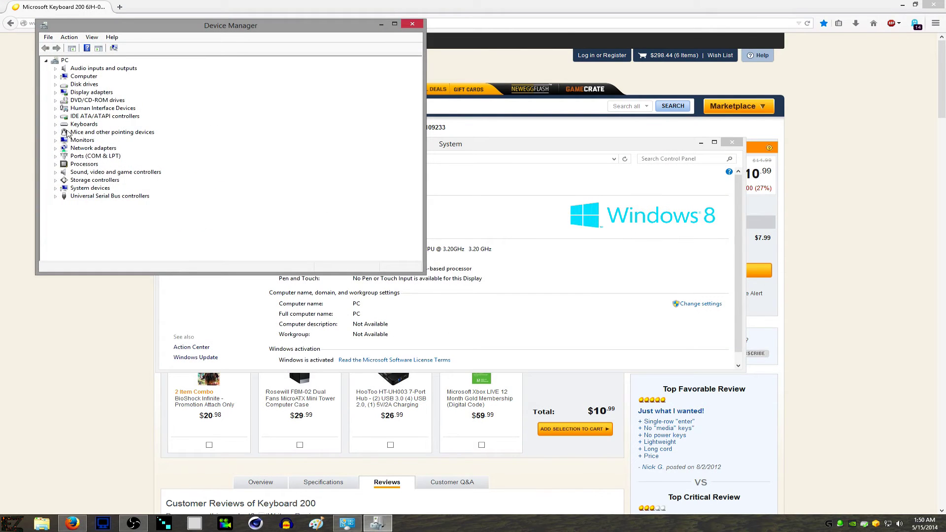
click(55, 124)
double_click(125, 133)
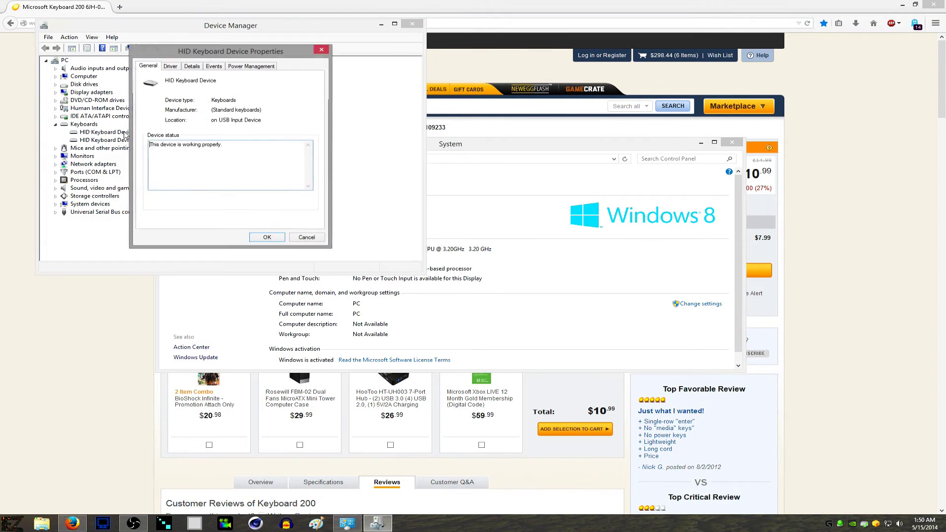
click(252, 66)
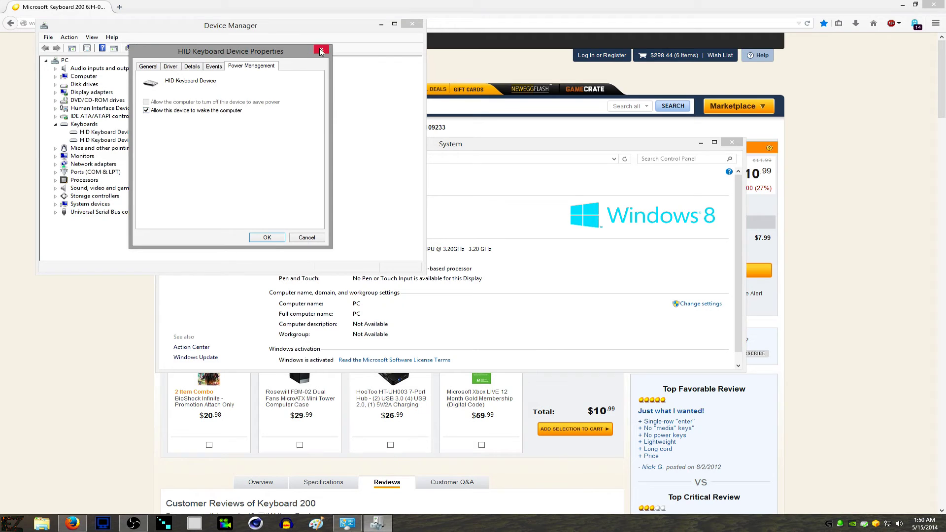
click(321, 49)
click(413, 26)
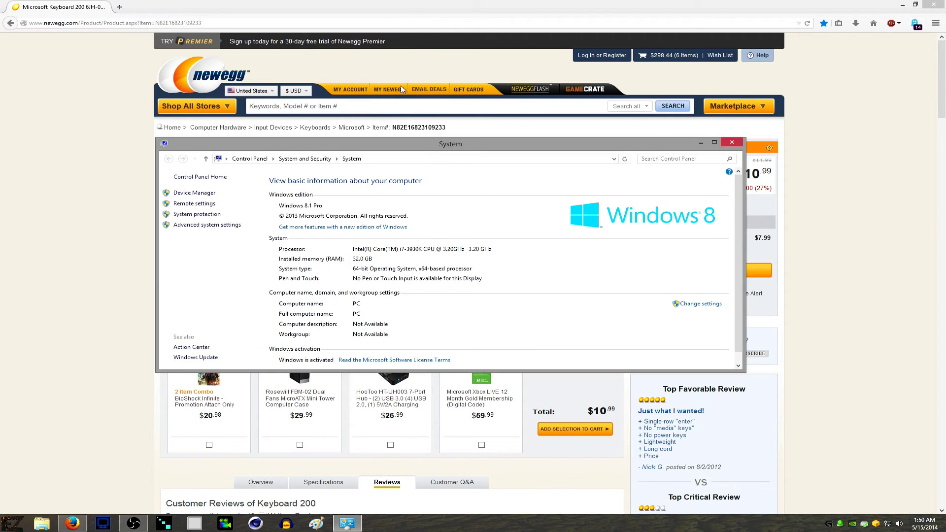
click(733, 143)
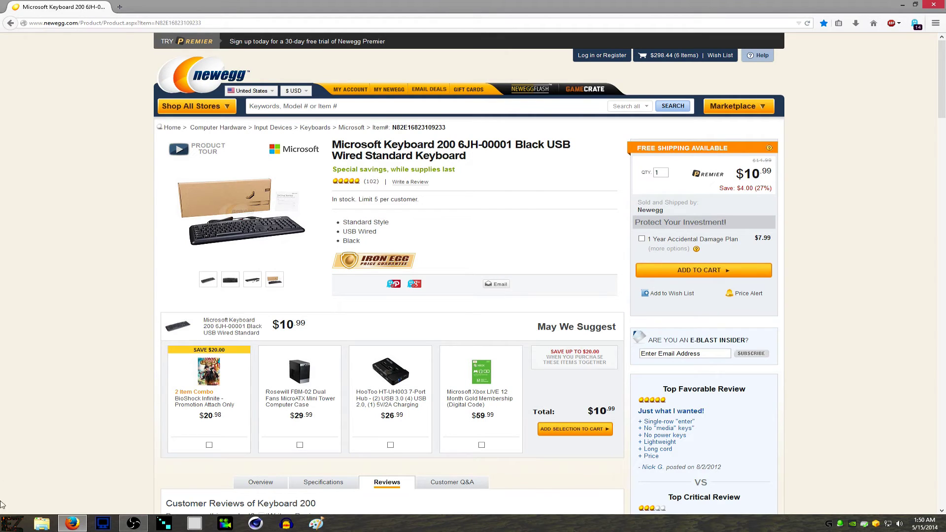
- Open Devices and Printers from the Start menu's Control Panel
click(14, 523)
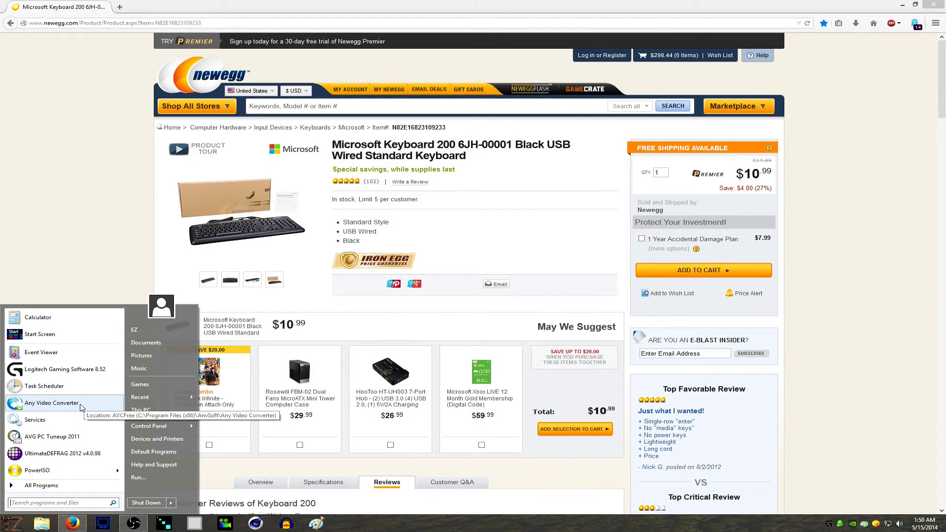
mouse_move(169, 429)
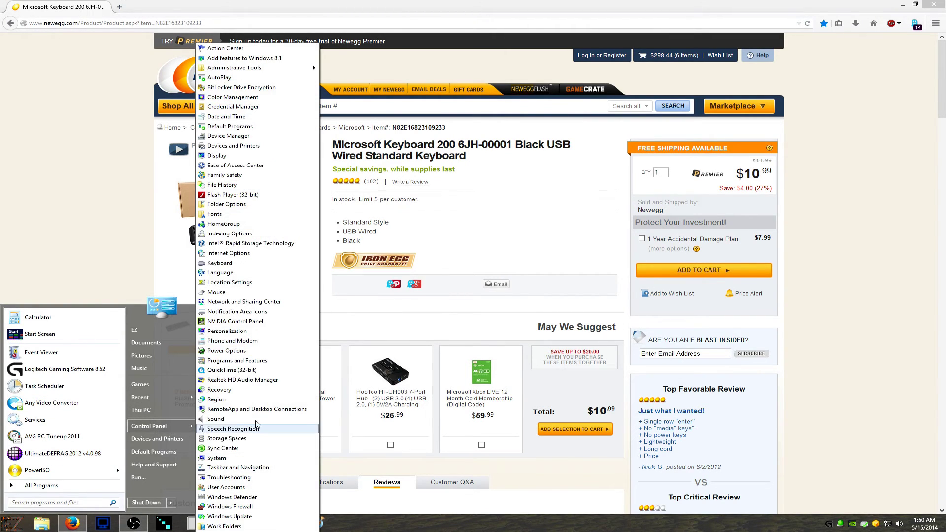
click(253, 147)
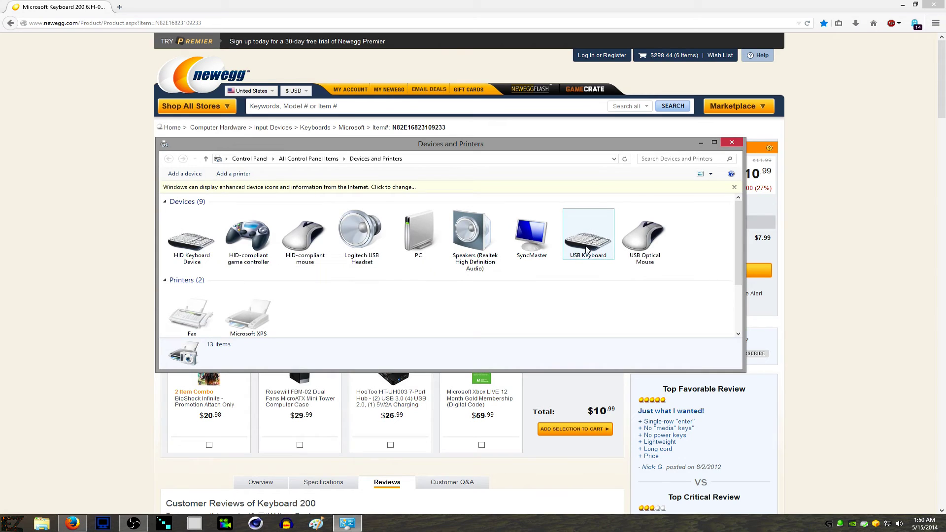
- Open the USB Keyboard's USB Input Device properties with Change settings enabled
right_click(586, 250)
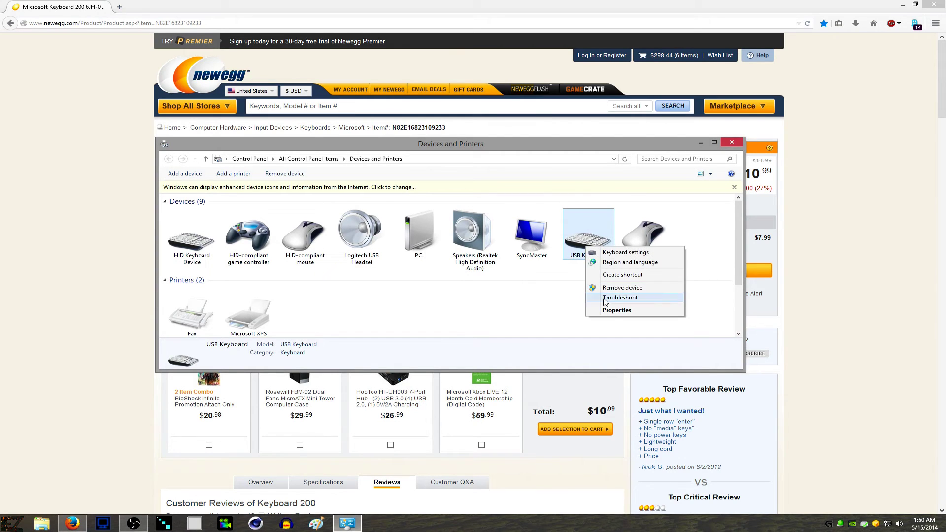
click(616, 310)
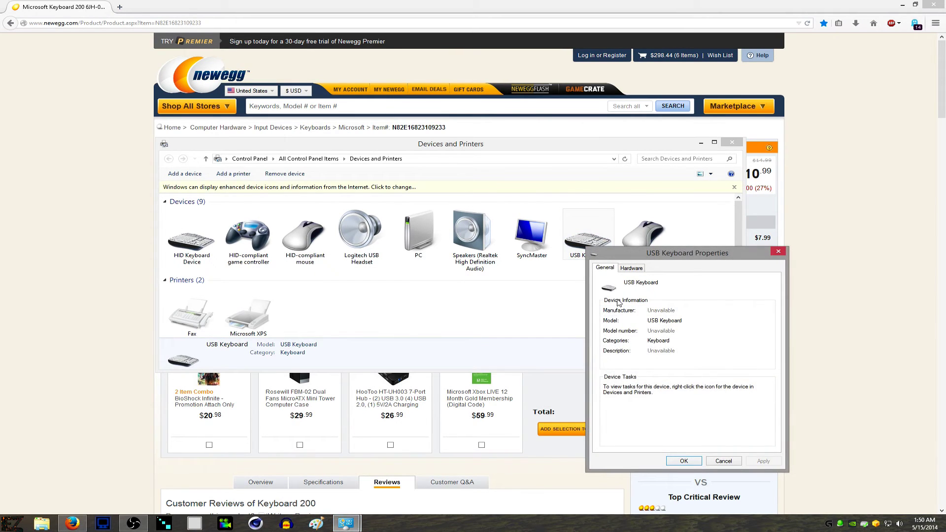
click(637, 271)
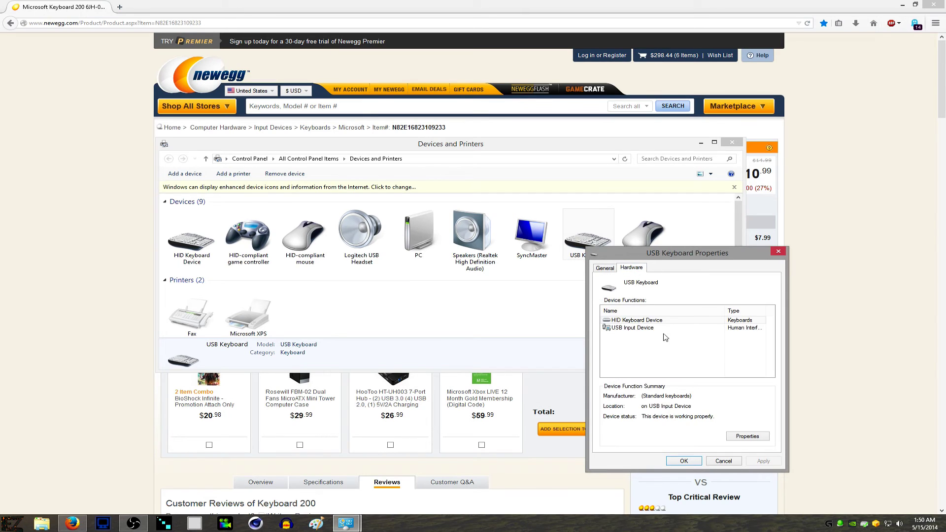
click(640, 330)
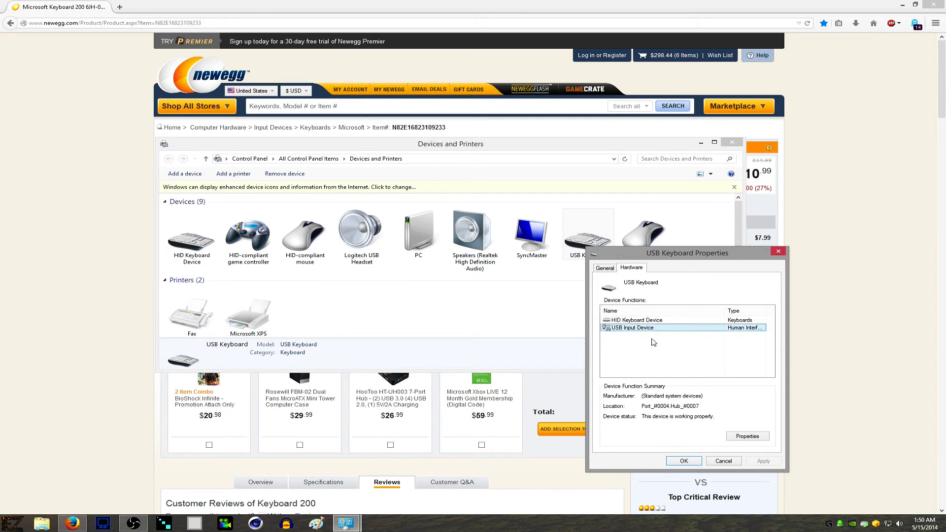
click(749, 441)
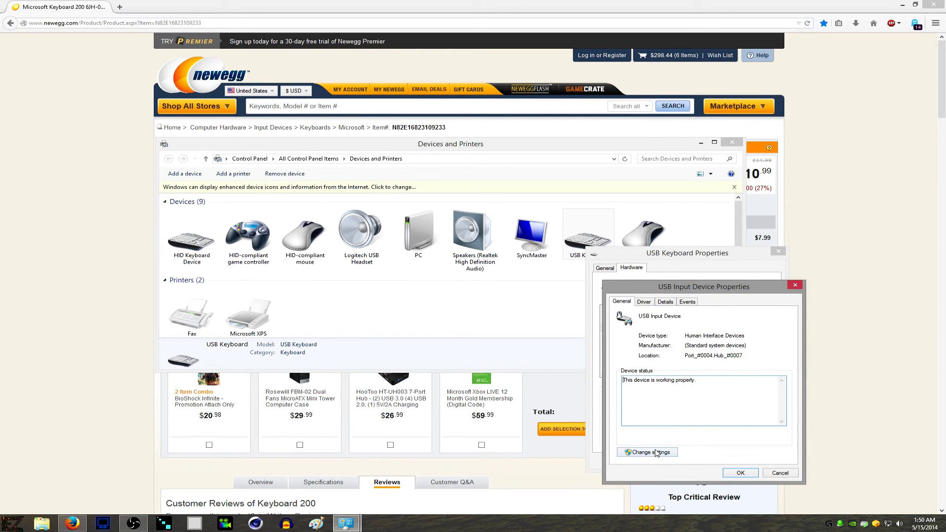
click(658, 452)
- On Power Management, uncheck 'Allow the computer to turn off this device to save power' and click OK
drag(226, 101, 503, 256)
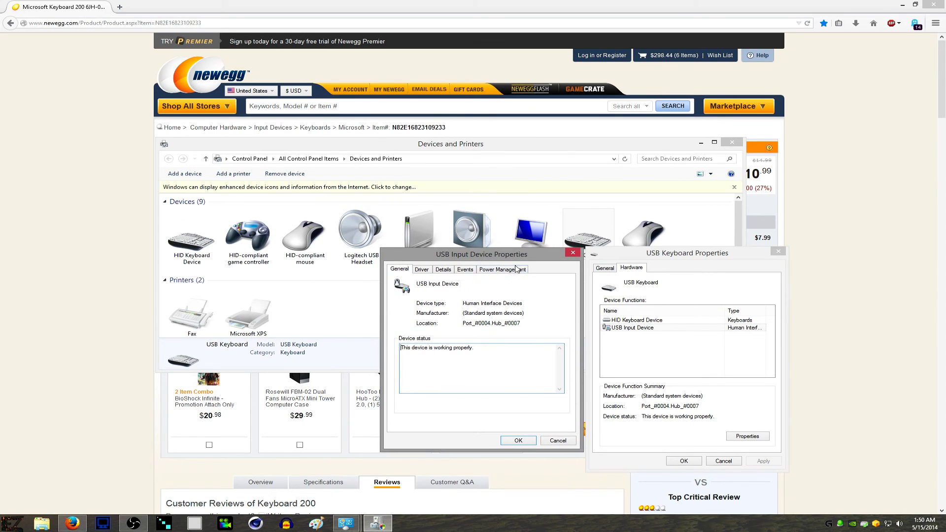
click(502, 272)
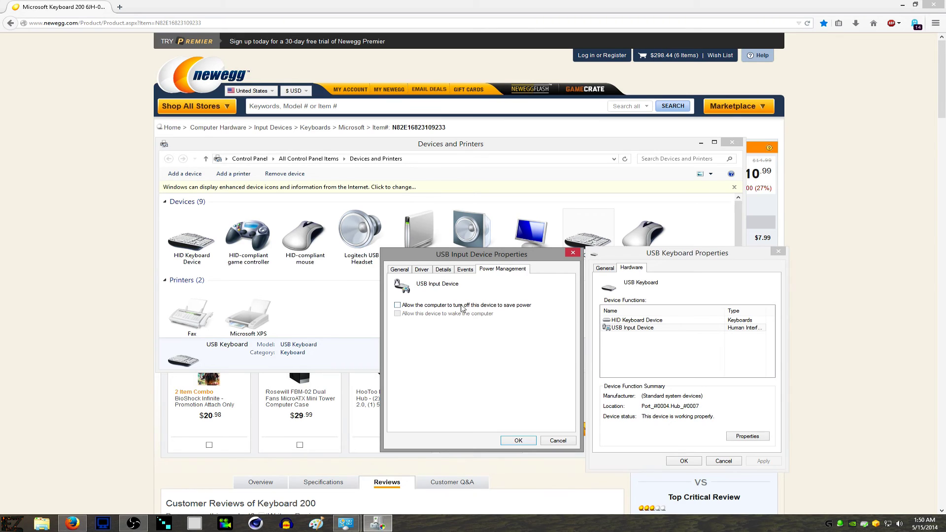
click(400, 309)
click(398, 305)
click(522, 443)
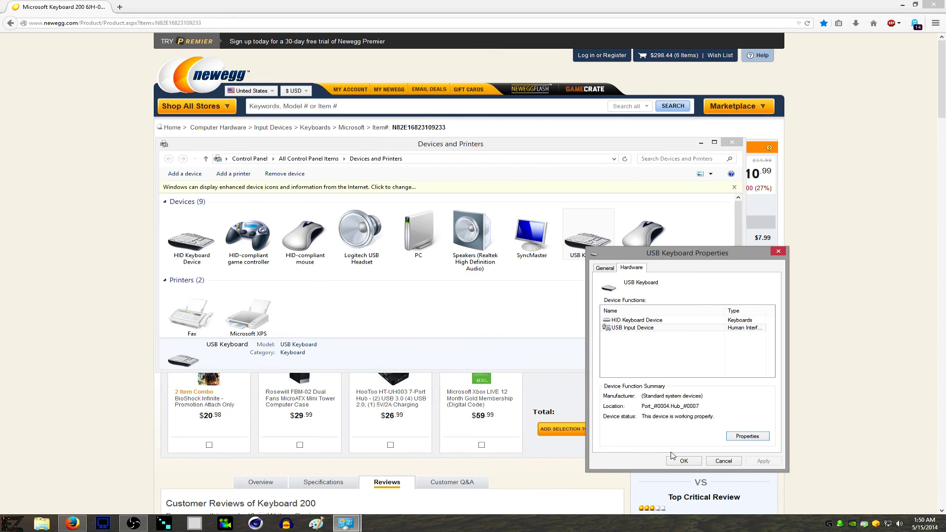
- Close USB Keyboard Properties with OK and close the Devices and Printers window
click(684, 461)
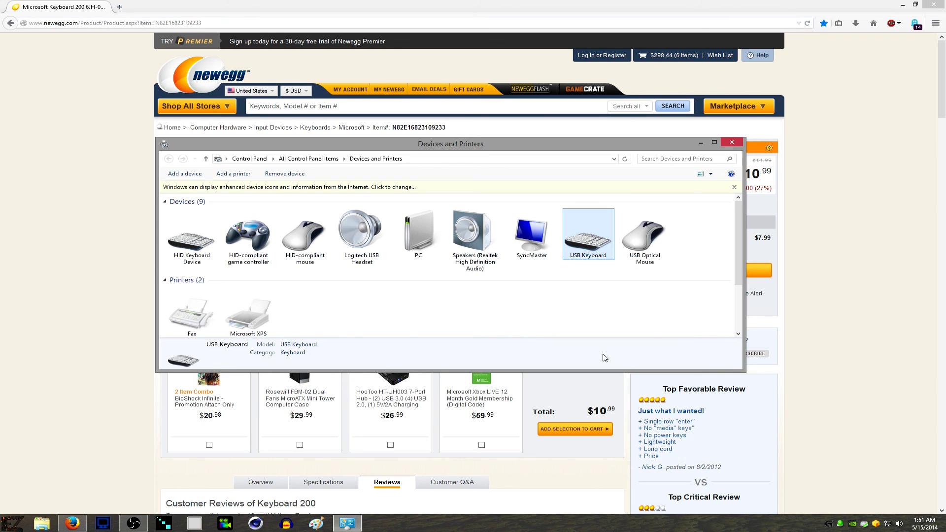
click(734, 144)
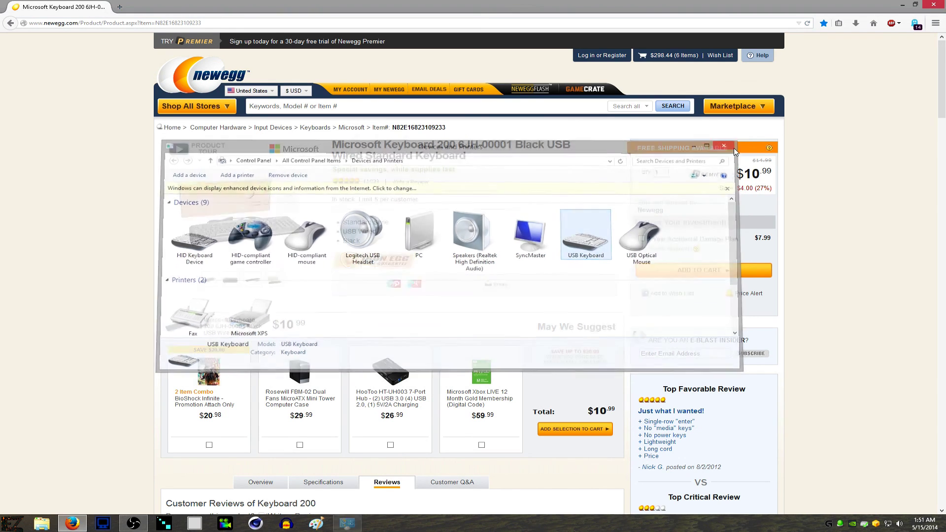